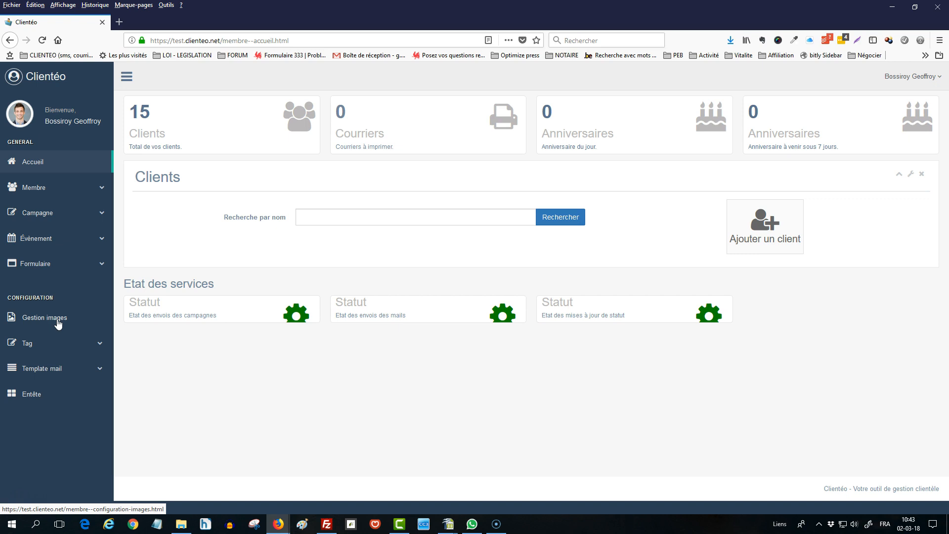
# - Upload the image-redimensionnee file from the Bureau folder to the image library
pyautogui.click(59, 322)
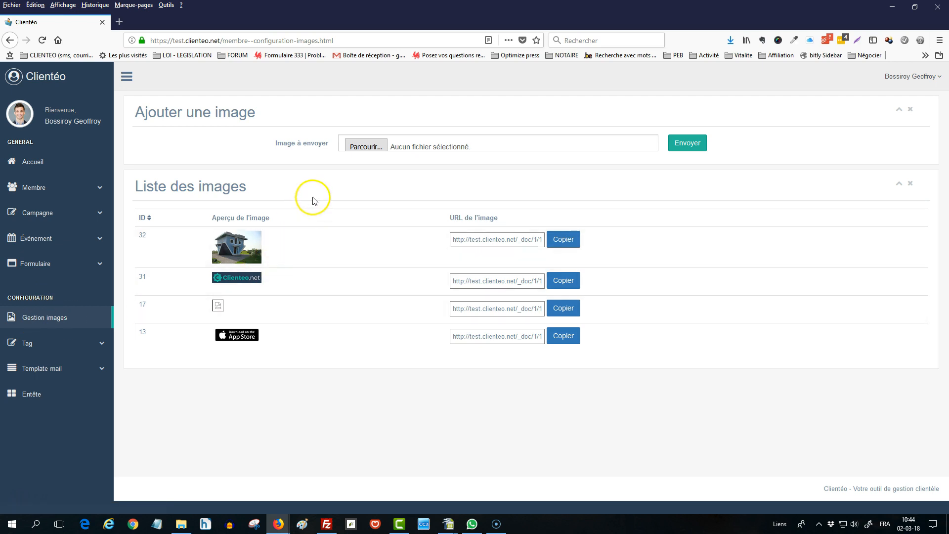
pyautogui.click(370, 147)
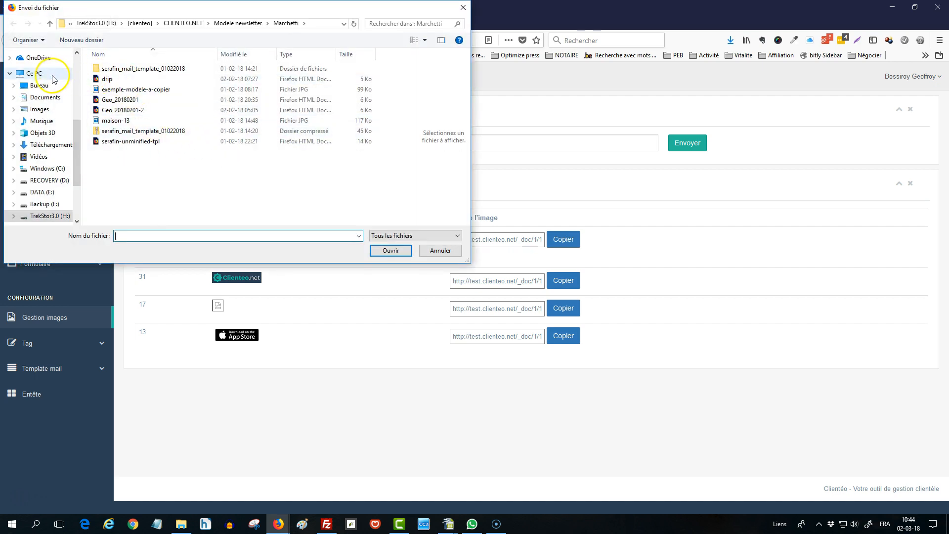
pyautogui.click(54, 87)
pyautogui.scroll(-3, 169, 152)
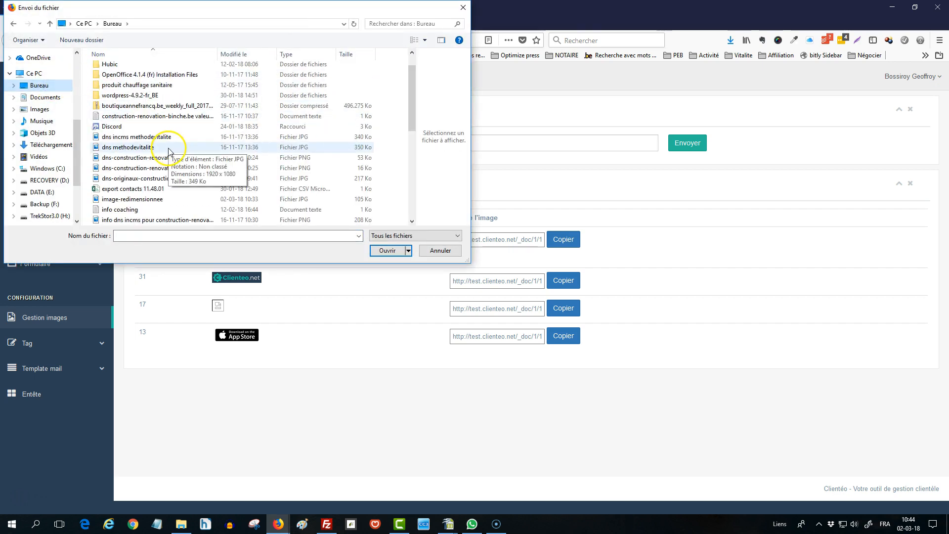
pyautogui.scroll(-4, 169, 156)
pyautogui.scroll(5, 170, 159)
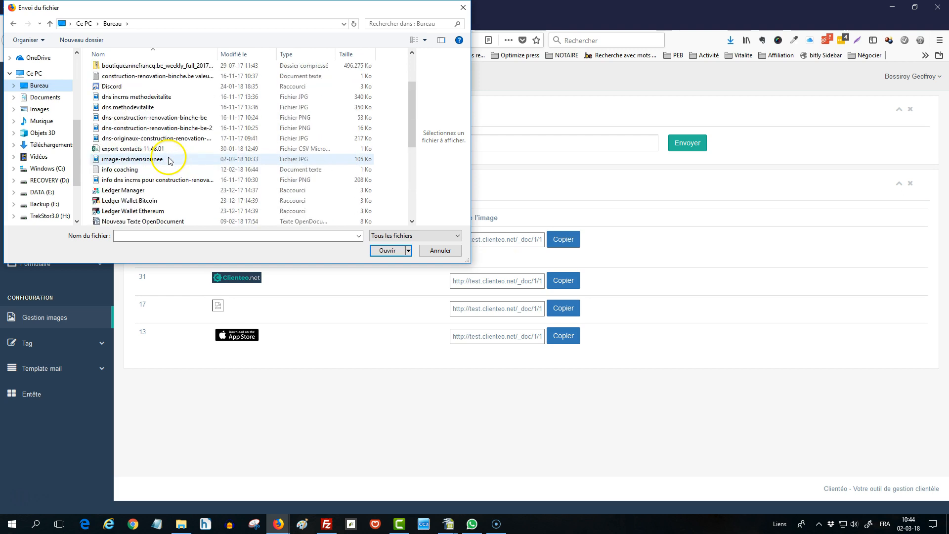
pyautogui.click(170, 160)
pyautogui.click(389, 250)
pyautogui.click(685, 146)
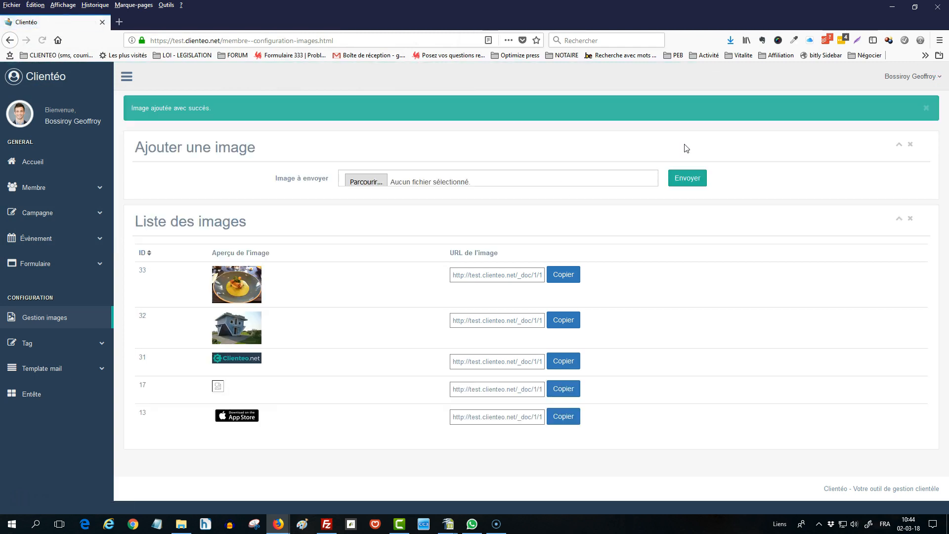
# - Preview the newly uploaded dish image, ID 33, and copy its URL
pyautogui.moveTo(239, 288)
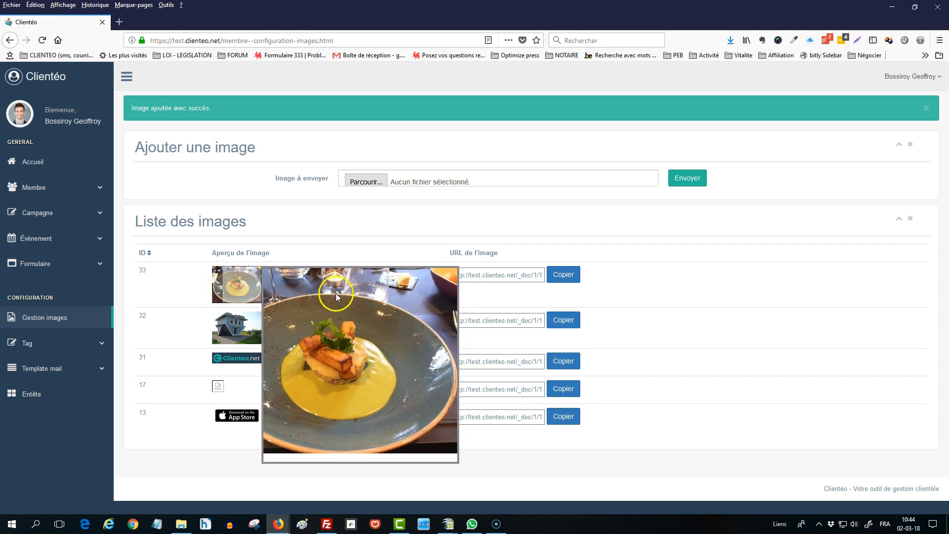
pyautogui.click(508, 275)
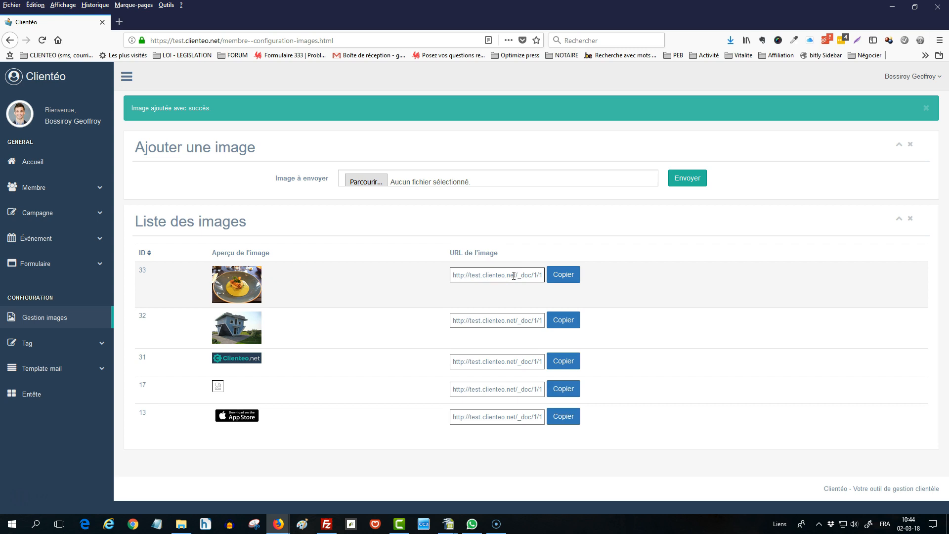
pyautogui.click(570, 278)
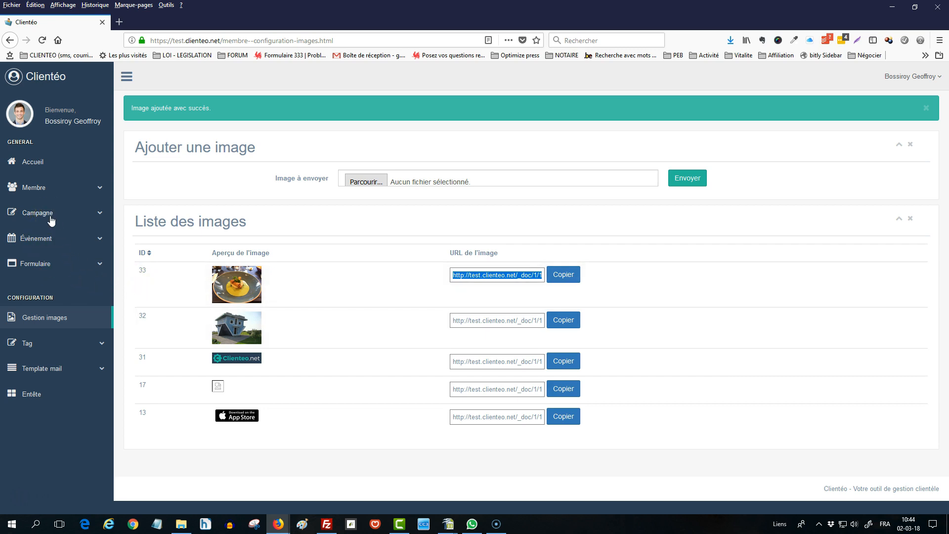
# - Open the registrants page of the Les dim-sum event and examine its member list and mail form
pyautogui.click(52, 220)
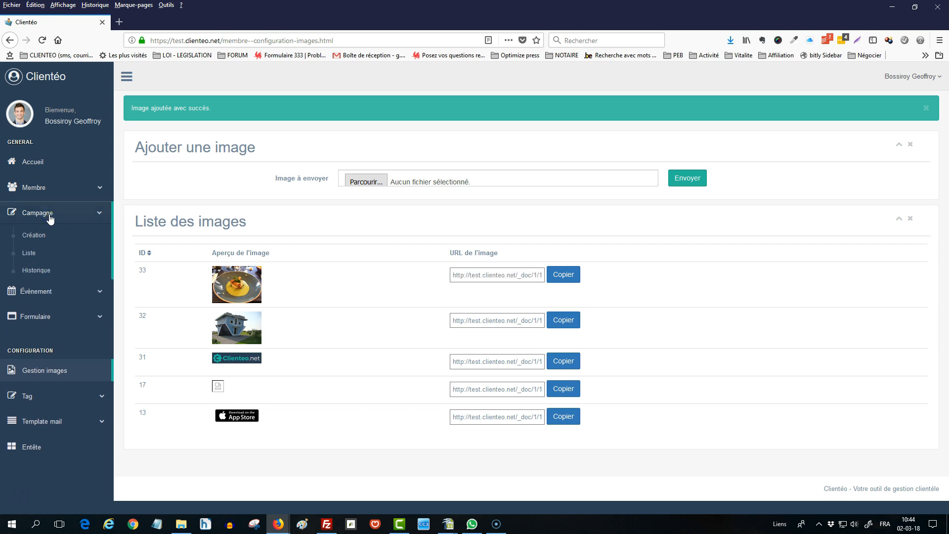
pyautogui.click(51, 214)
pyautogui.click(45, 238)
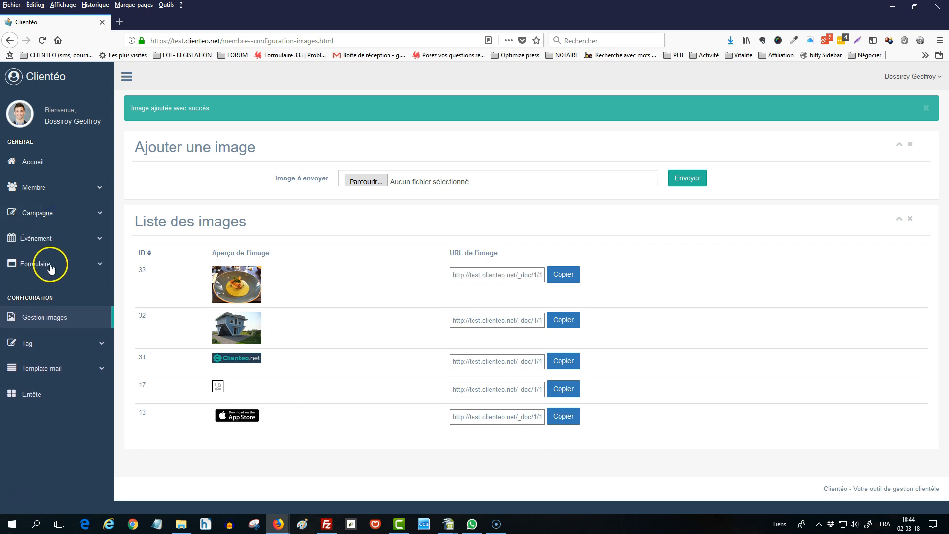
pyautogui.click(46, 242)
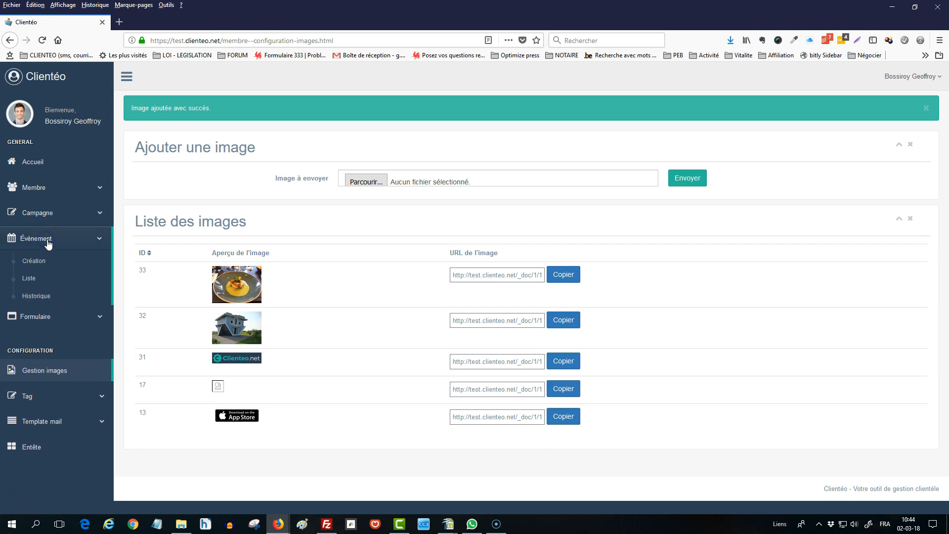
pyautogui.click(47, 281)
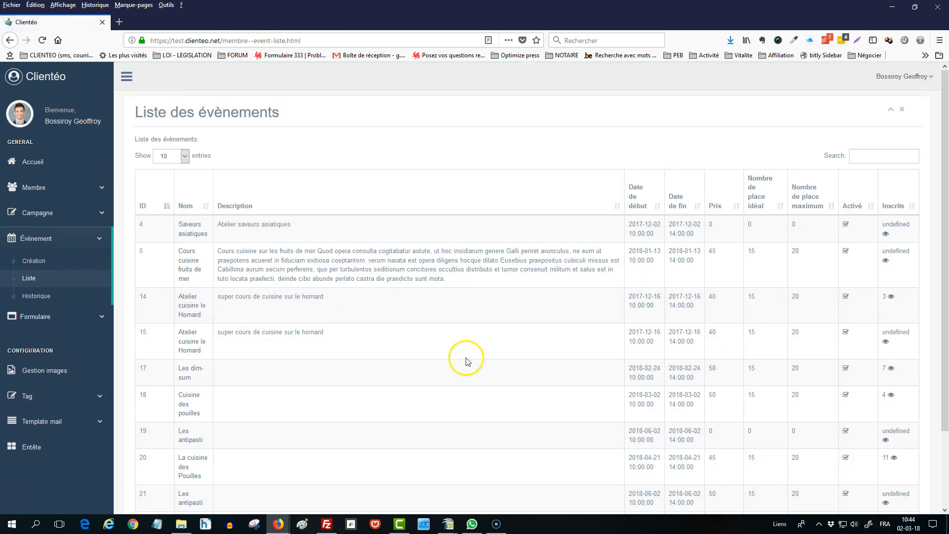
pyautogui.scroll(-3, 466, 360)
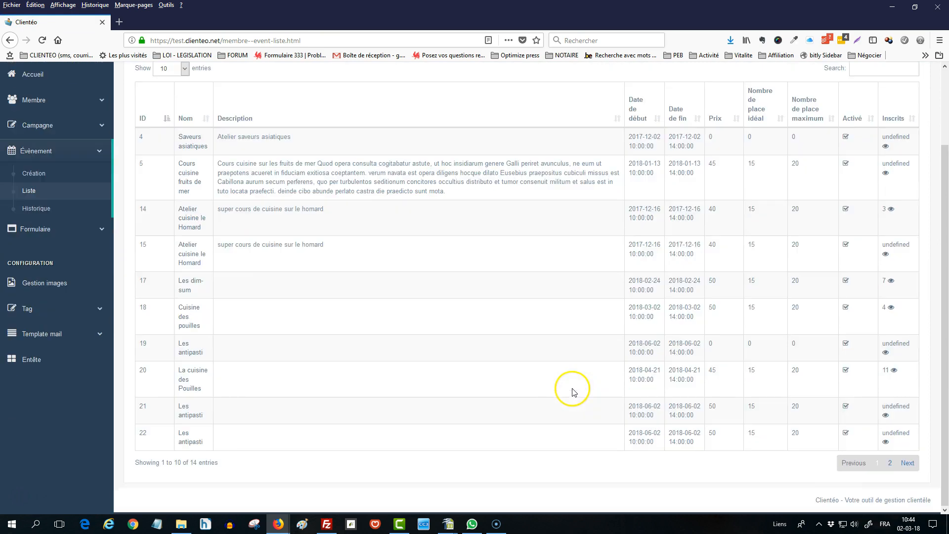
pyautogui.click(891, 285)
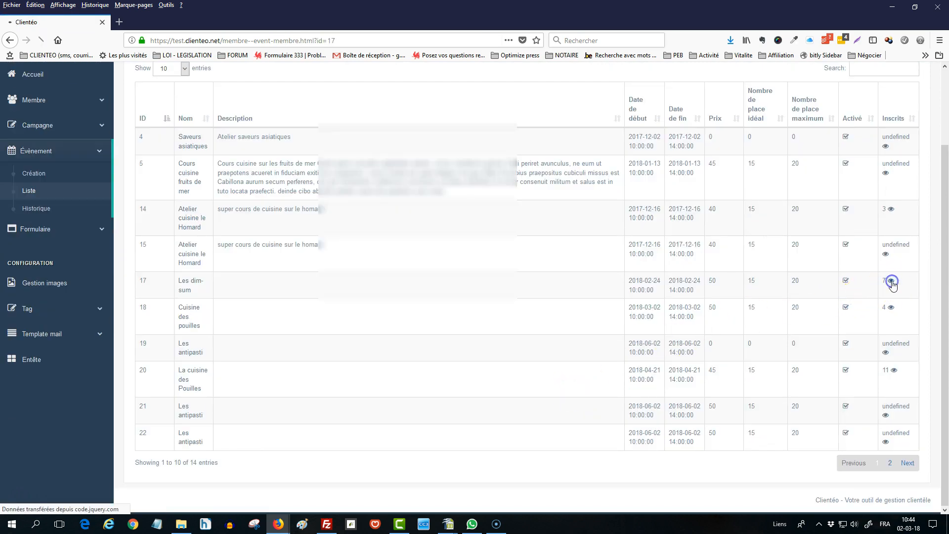
pyautogui.click(211, 421)
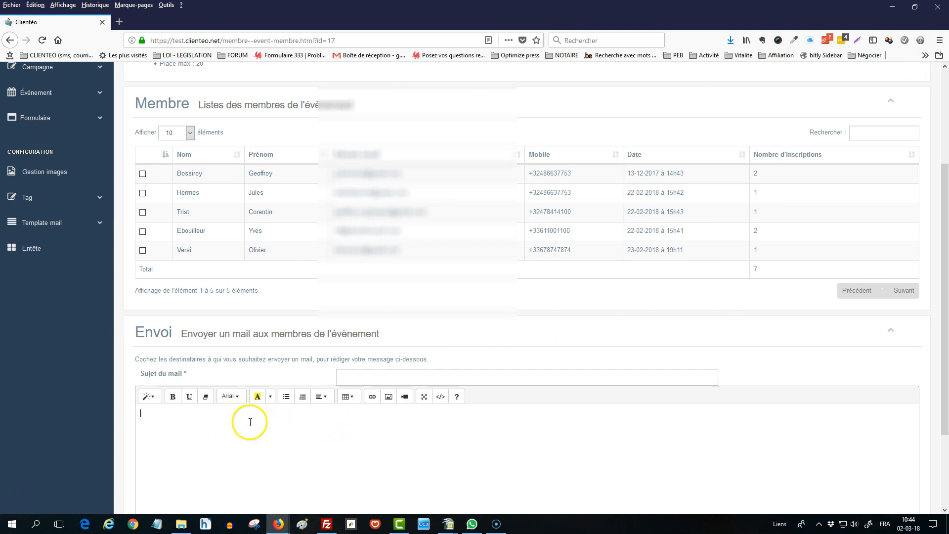
pyautogui.scroll(-2, 250, 422)
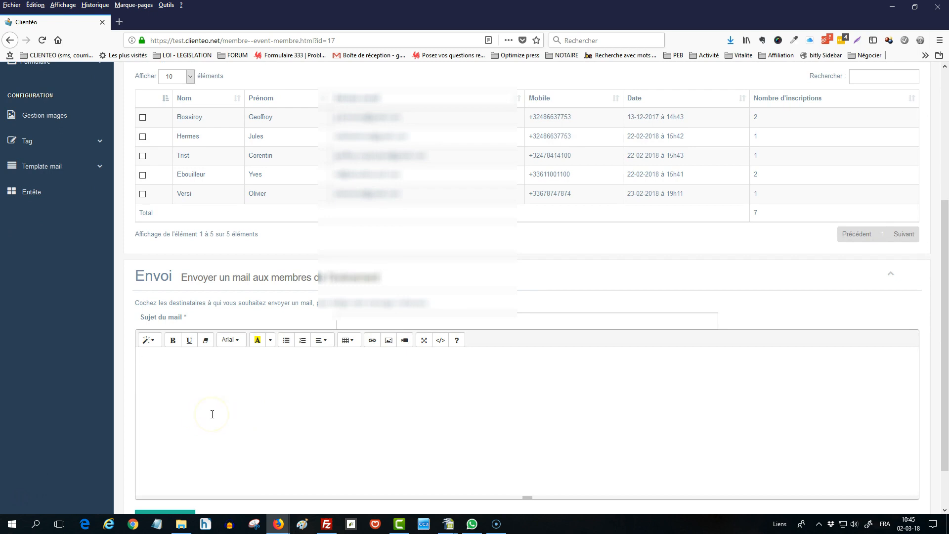
pyautogui.click(219, 411)
pyautogui.click(212, 409)
pyautogui.scroll(7, 191, 398)
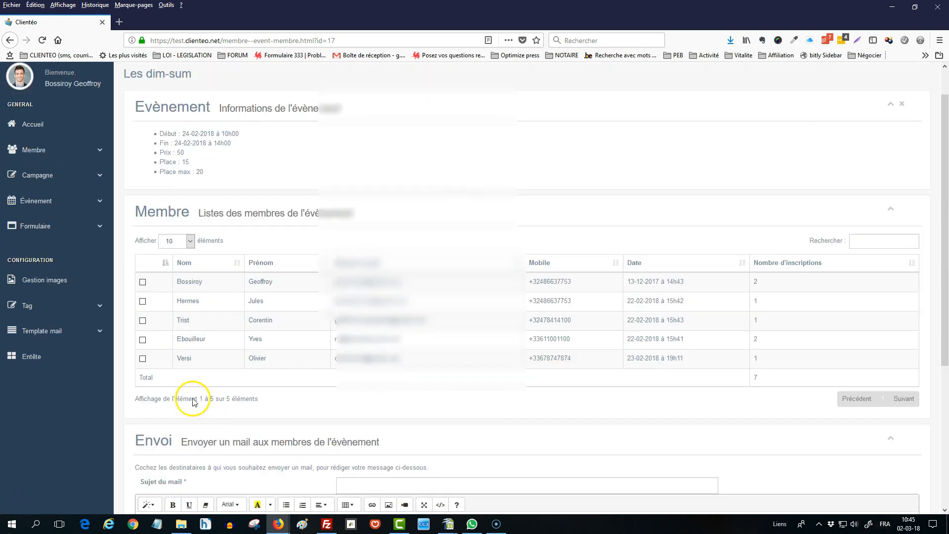
# - Create a campaign named "test mail avec image" of type Email and proceed to recipient filtering
pyautogui.click(60, 218)
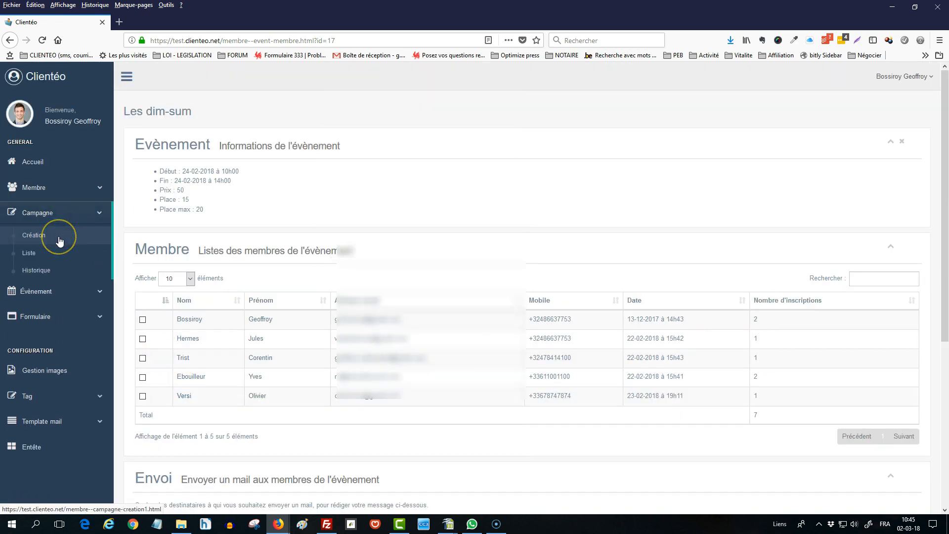
pyautogui.click(34, 235)
pyautogui.click(385, 221)
pyautogui.write('t')
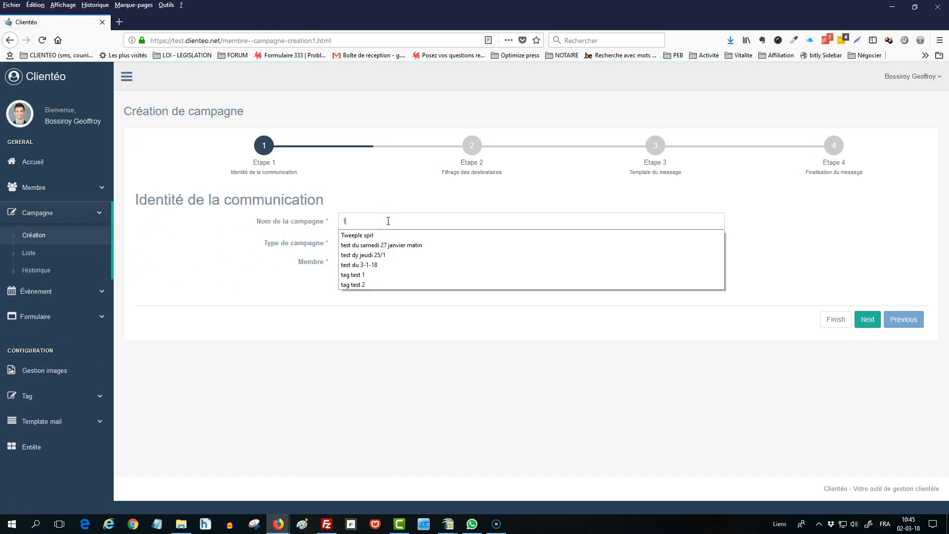
pyautogui.write('est mail avec image')
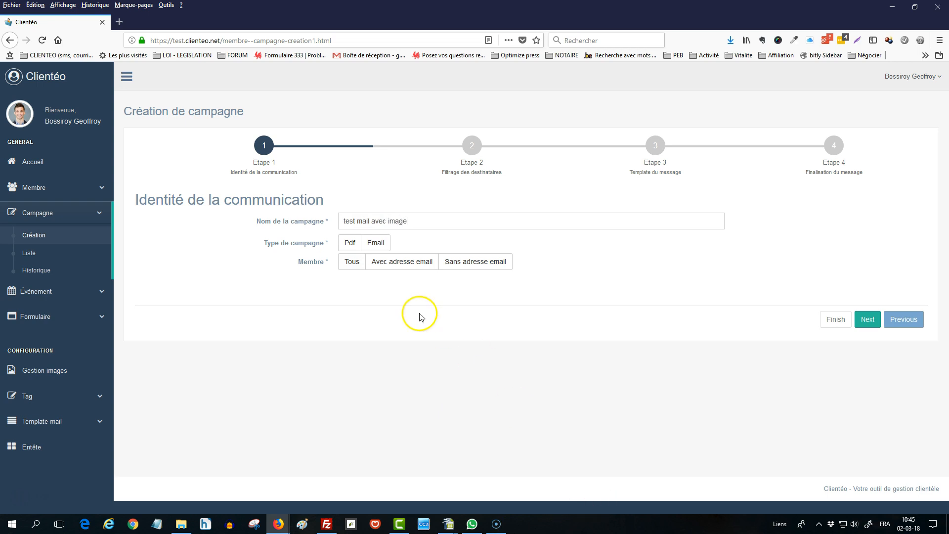
pyautogui.click(378, 243)
pyautogui.click(868, 319)
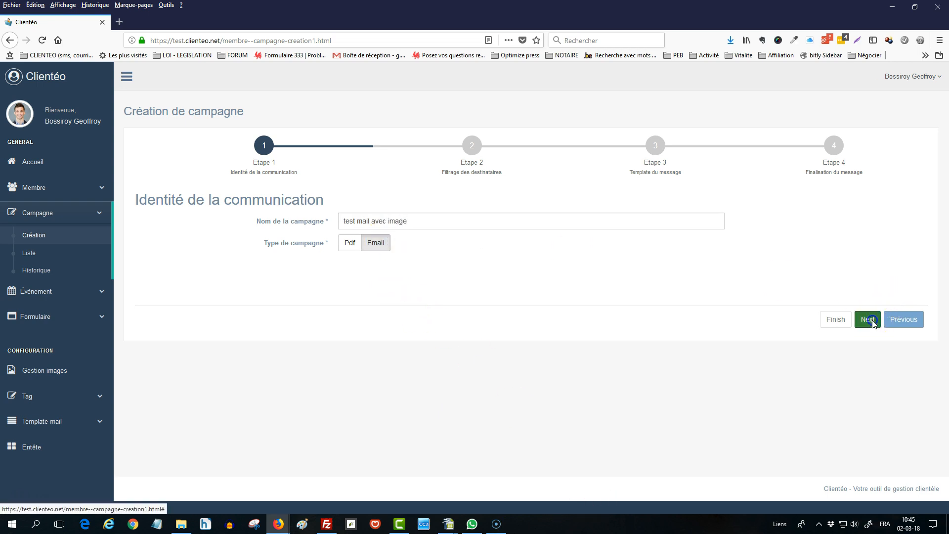
# - Filter the campaign recipients by the "atelier cuisine" tag and continue to the message template
pyautogui.scroll(-3, 265, 313)
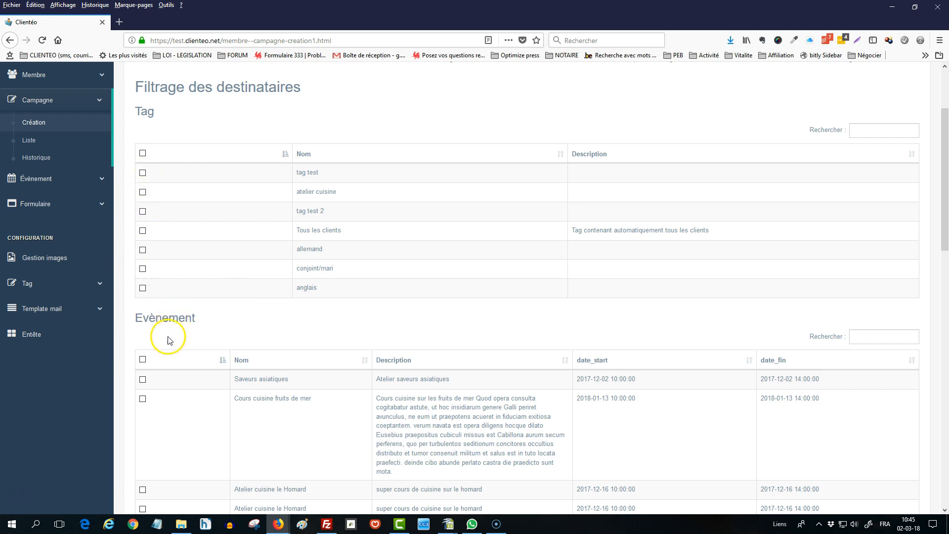
pyautogui.scroll(-3, 167, 341)
pyautogui.scroll(-4, 171, 380)
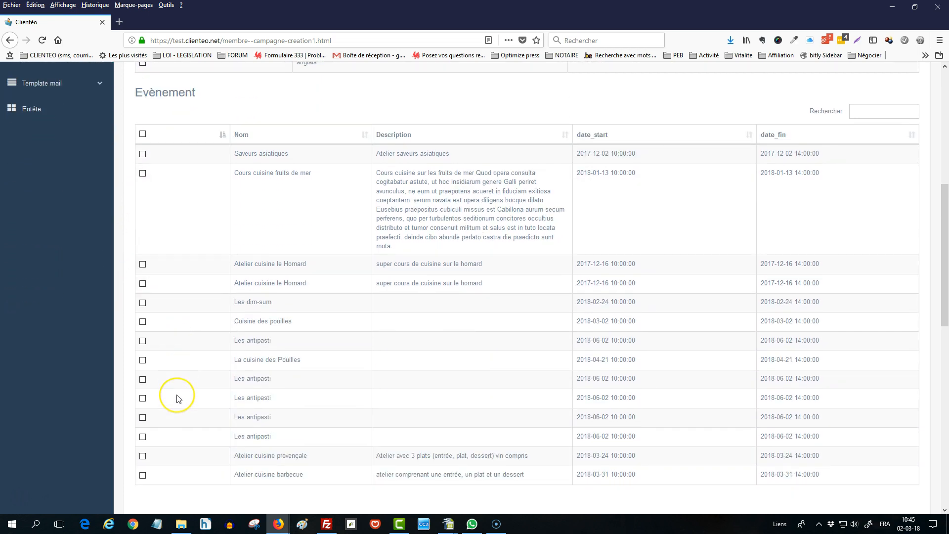
pyautogui.scroll(7, 179, 398)
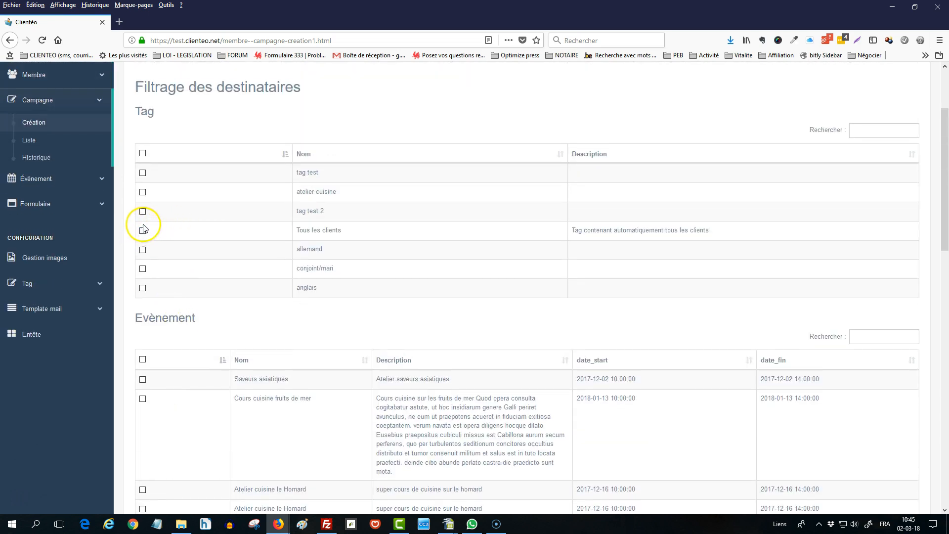
pyautogui.click(142, 192)
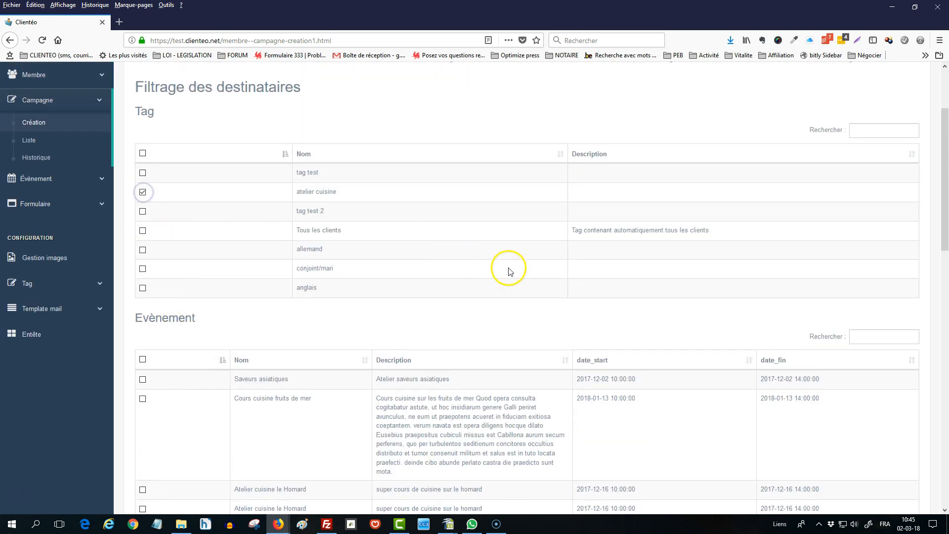
pyautogui.scroll(-15, 512, 272)
pyautogui.scroll(-5, 676, 307)
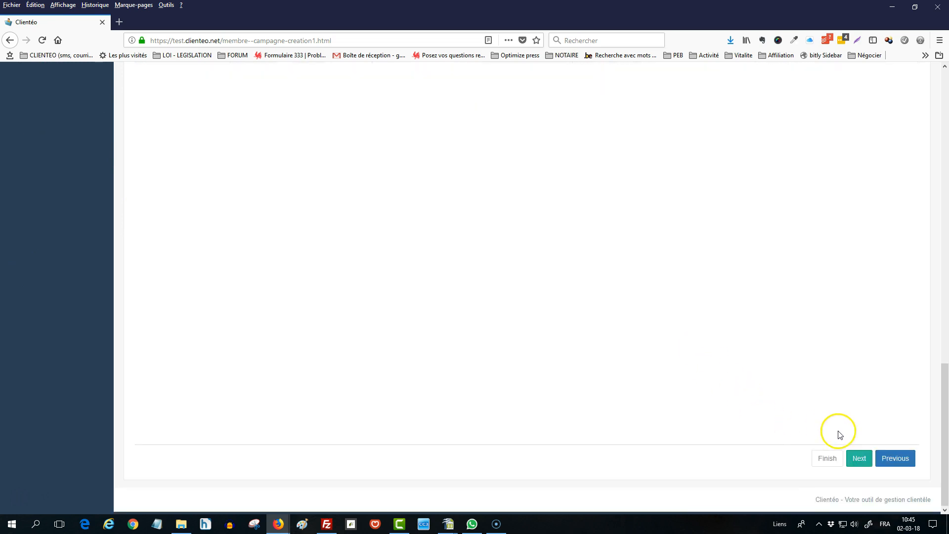
pyautogui.click(856, 457)
# - Choose the "vierge" message template and continue to the message finalisation
pyautogui.click(437, 221)
pyautogui.click(438, 220)
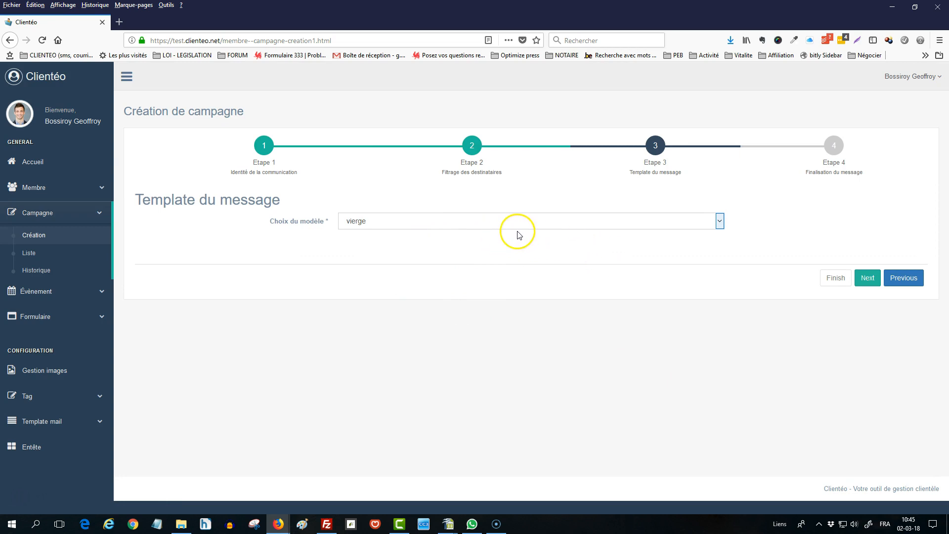
pyautogui.click(868, 278)
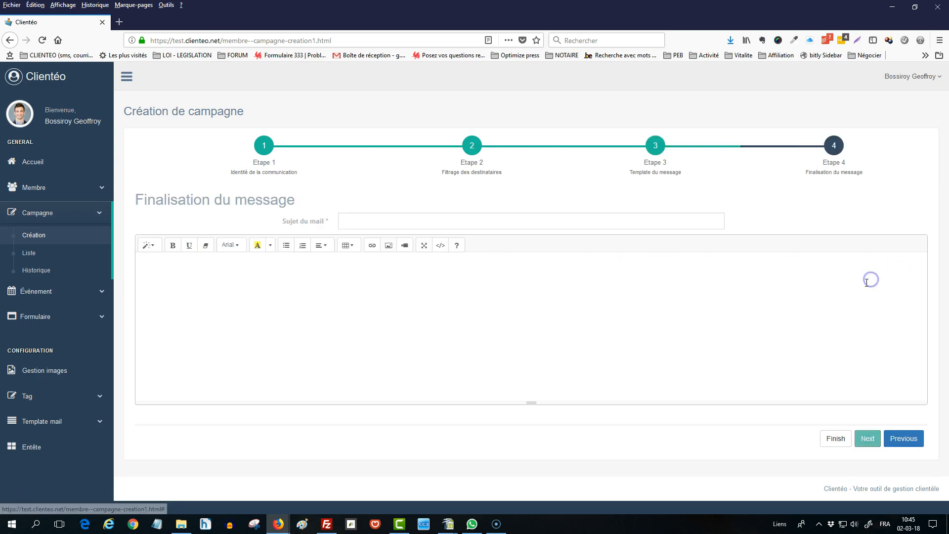
# - Set the mail subject to "titre du mail" and write the body text "Voici un exemple de mail avec une image"
pyautogui.click(366, 217)
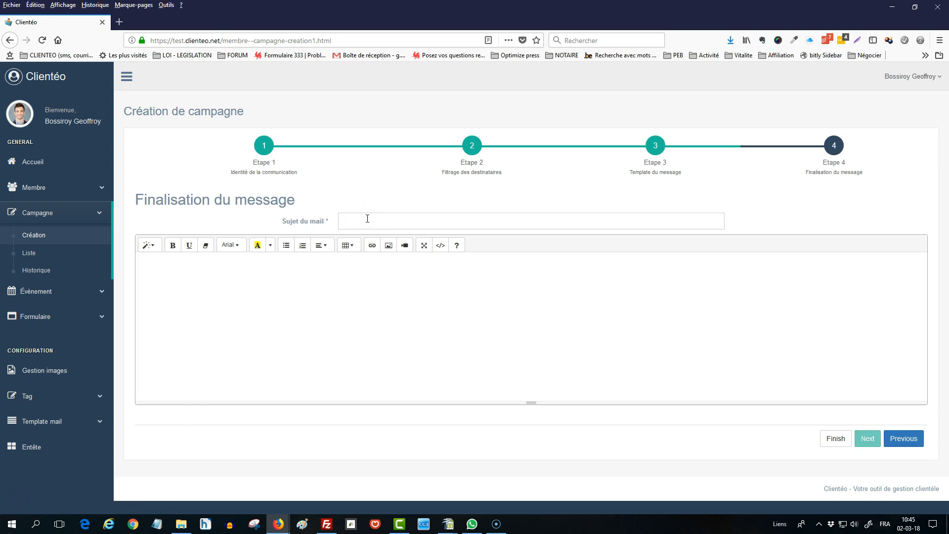
pyautogui.write('titre du mail')
pyautogui.click(387, 282)
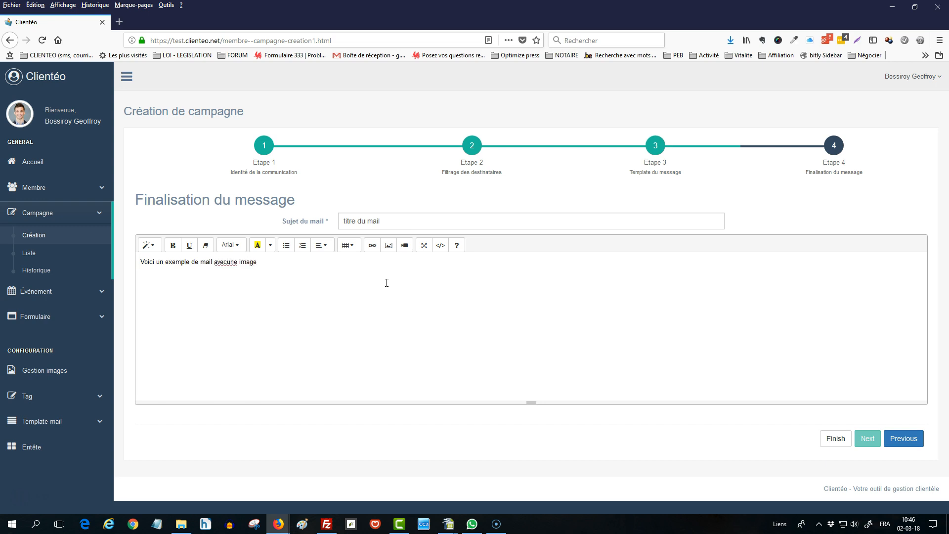
pyautogui.press('Left')
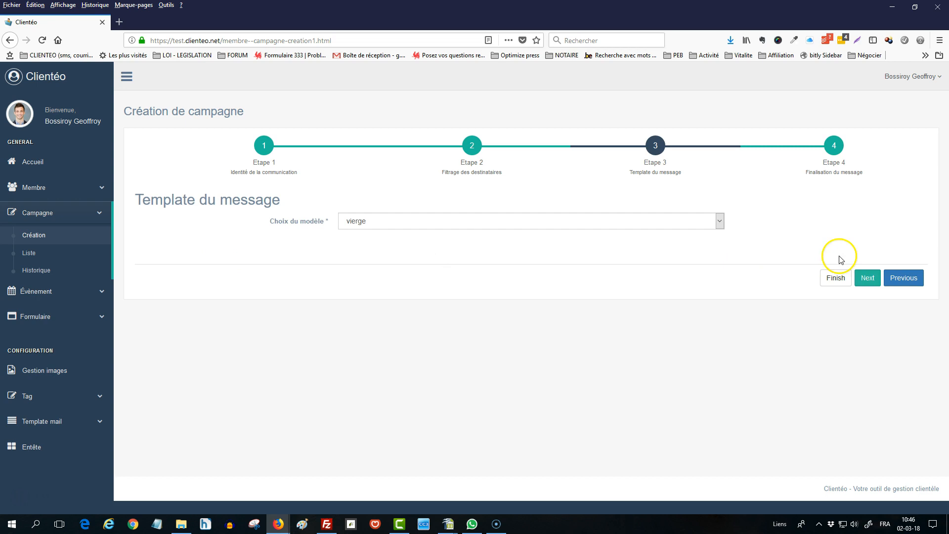
pyautogui.click(862, 276)
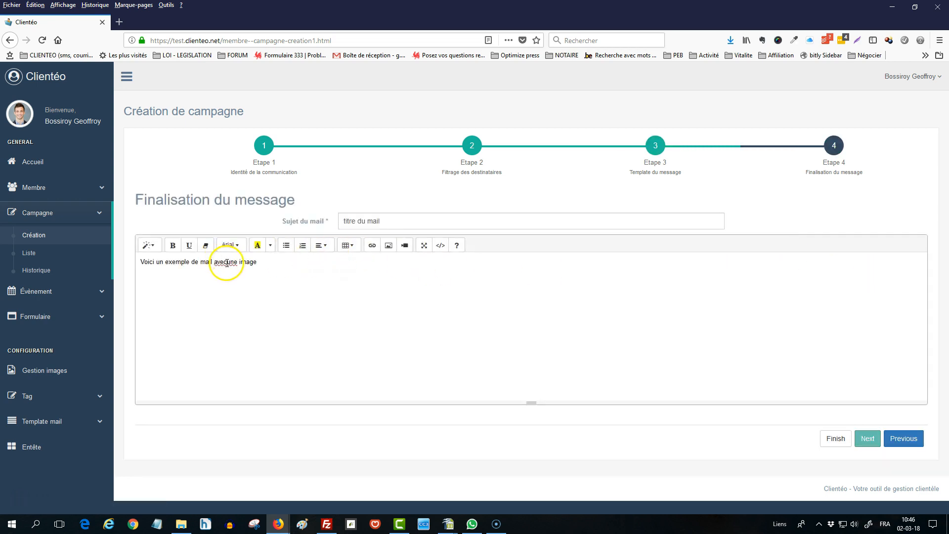
pyautogui.click(281, 270)
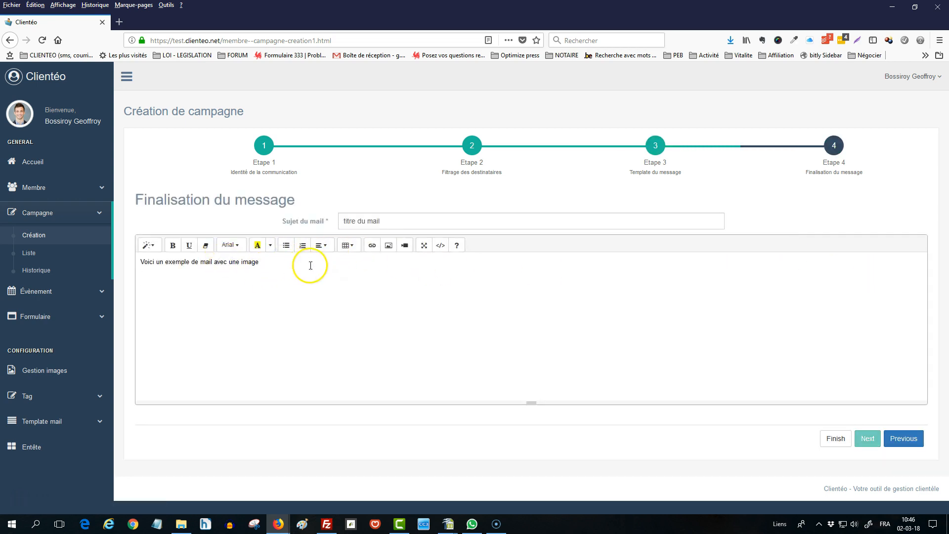
# - Insert the uploaded image into the mail body using its copied URL
pyautogui.click(389, 246)
pyautogui.click(387, 166)
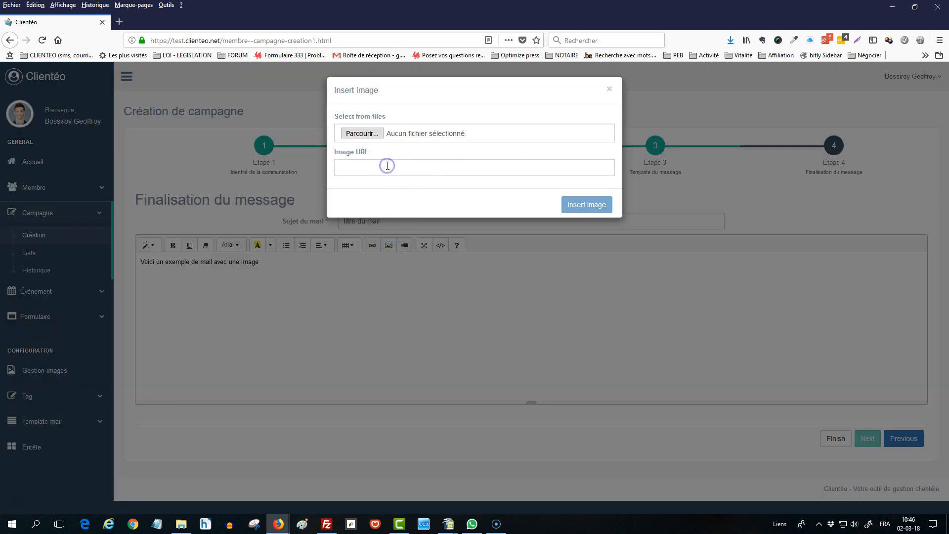
pyautogui.click(360, 170)
pyautogui.write('http://test.clienteo.net/_doc/1/1_5fe466a7f5502de3e2415e768d80b0c7_1519983861.jpg')
pyautogui.click(582, 206)
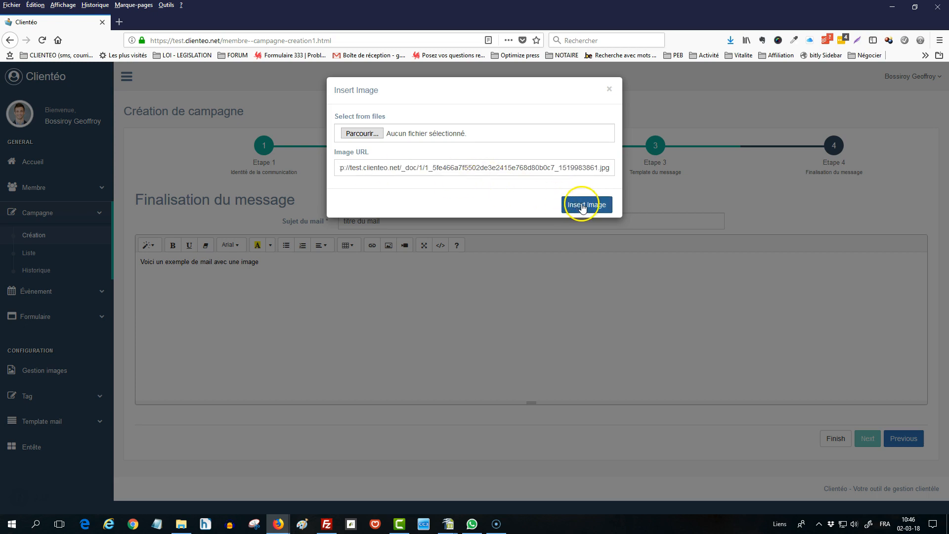
# - Add the line "Texte en dessous" below the inserted image in the mail body
pyautogui.click(426, 335)
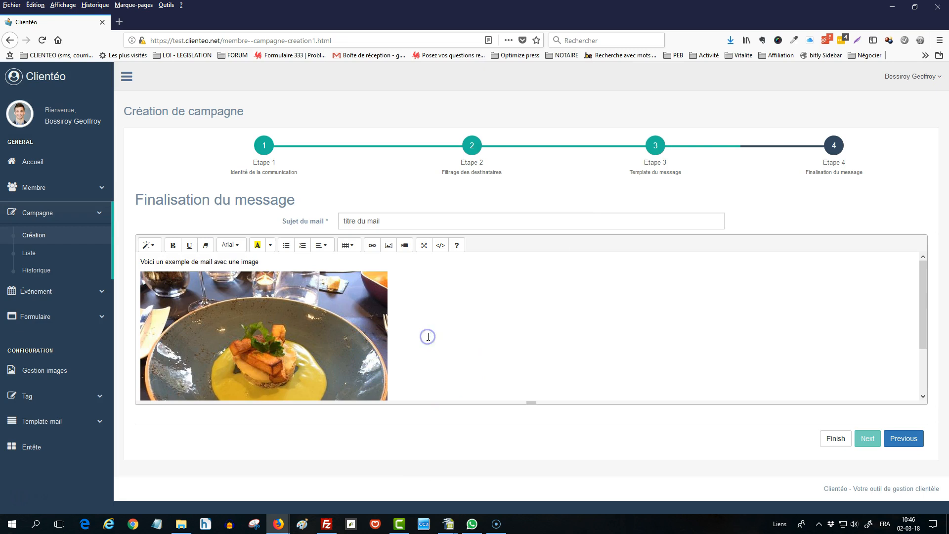
pyautogui.scroll(-2, 428, 336)
pyautogui.click(424, 361)
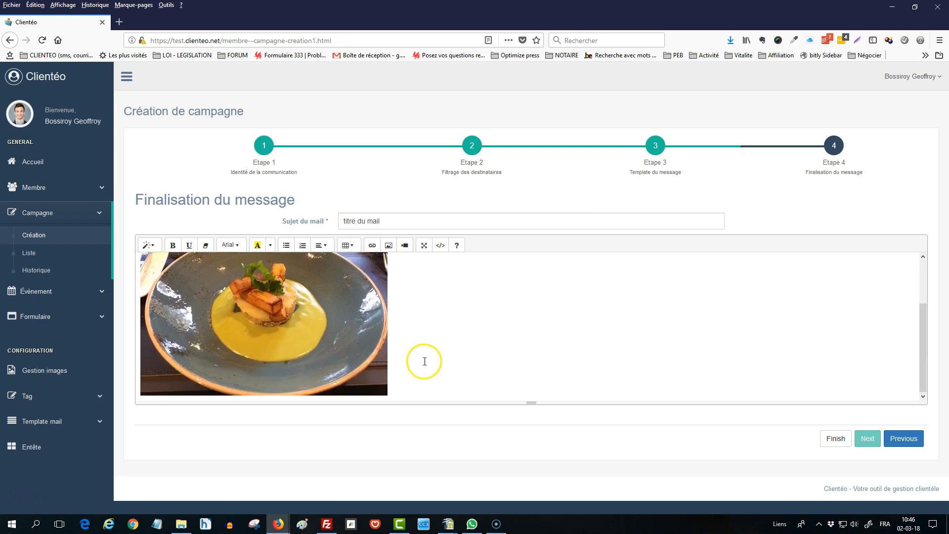
pyautogui.press('Return')
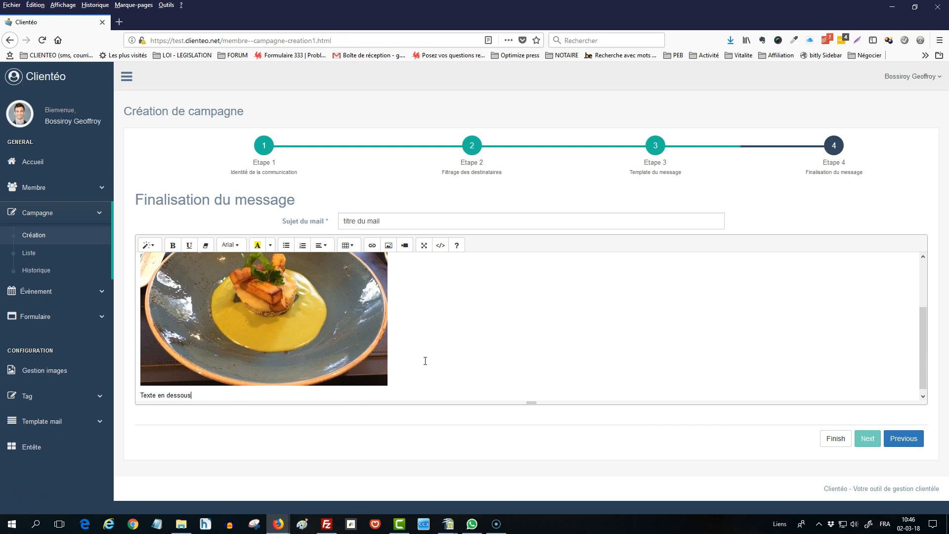
pyautogui.scroll(3, 365, 350)
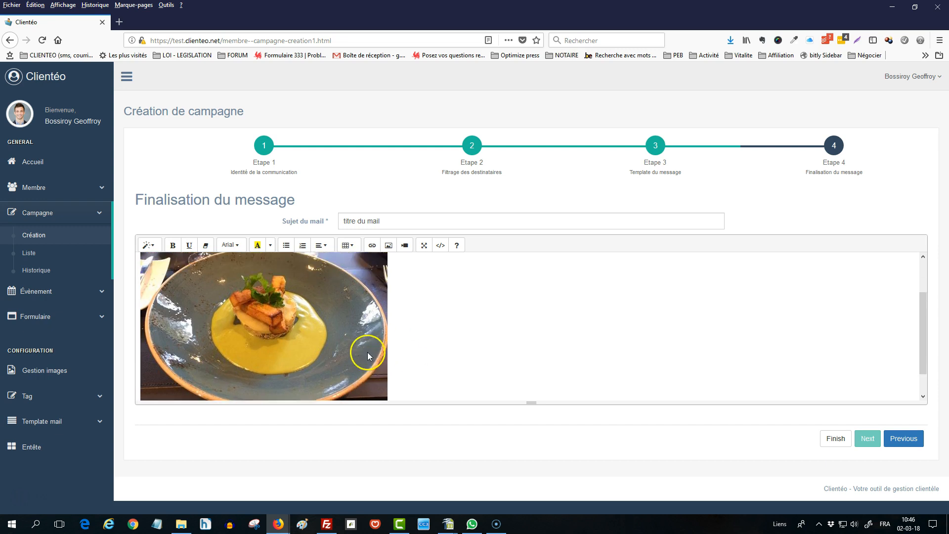
# - Select the image in the mail body and extend the message editing area downward to show more of it
pyautogui.click(344, 342)
pyautogui.scroll(-2, 375, 334)
pyautogui.click(334, 327)
pyautogui.scroll(-1, 360, 349)
pyautogui.scroll(1, 360, 349)
pyautogui.click(363, 349)
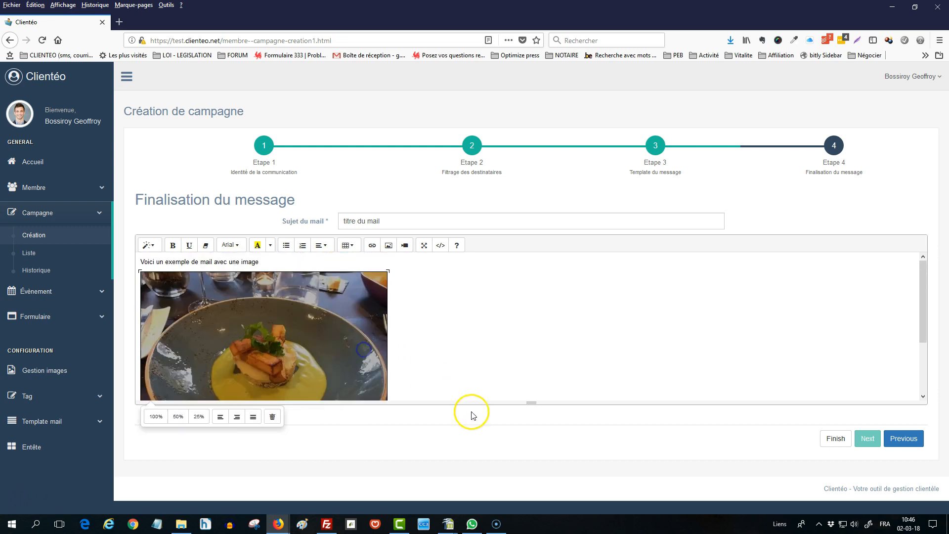
pyautogui.moveTo(535, 404)
pyautogui.mouseDown()
pyautogui.moveTo(533, 433)
pyautogui.moveTo(543, 417)
pyautogui.mouseUp()
pyautogui.click(925, 417)
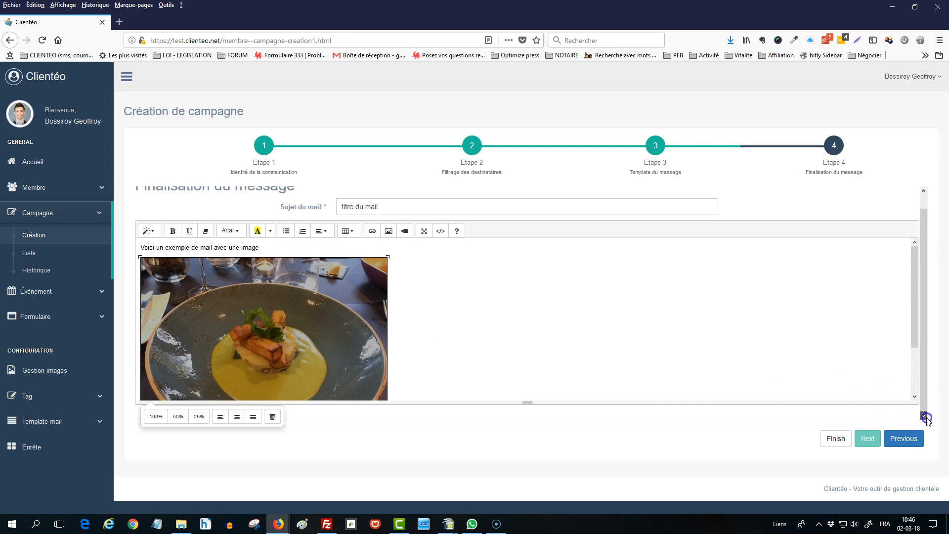
pyautogui.moveTo(528, 404); pyautogui.dragTo(528, 423)
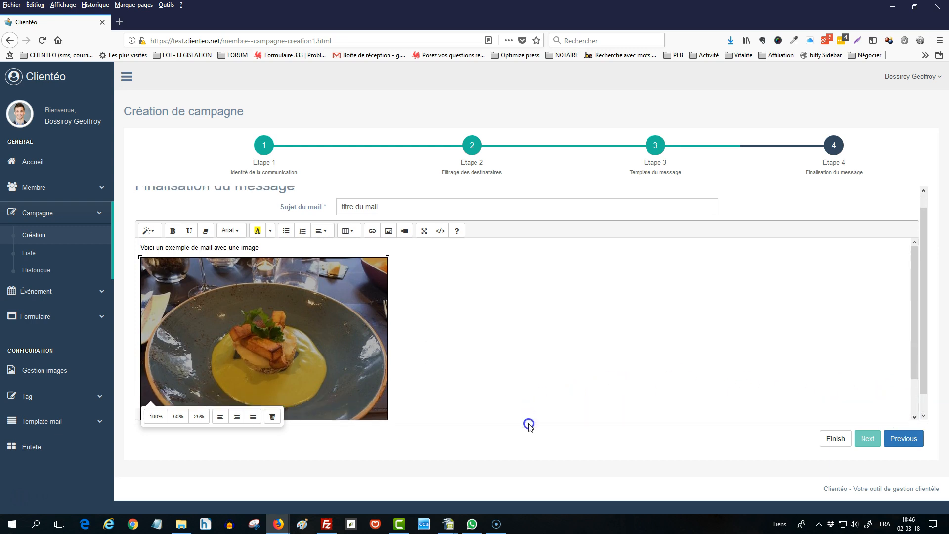
pyautogui.scroll(1, 407, 358)
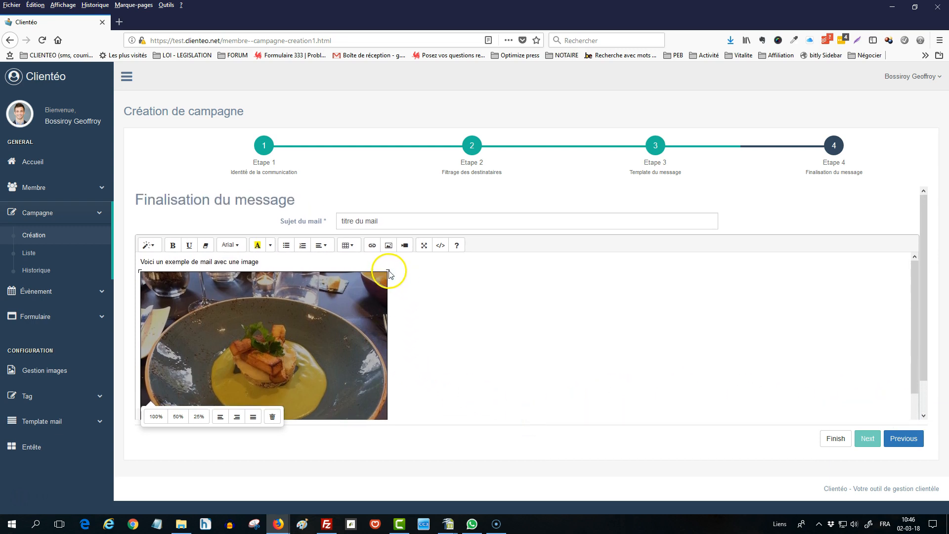
# - Shrink the image in the mail body proportionally to about two thirds of its width
pyautogui.click(366, 324)
pyautogui.scroll(-2, 366, 324)
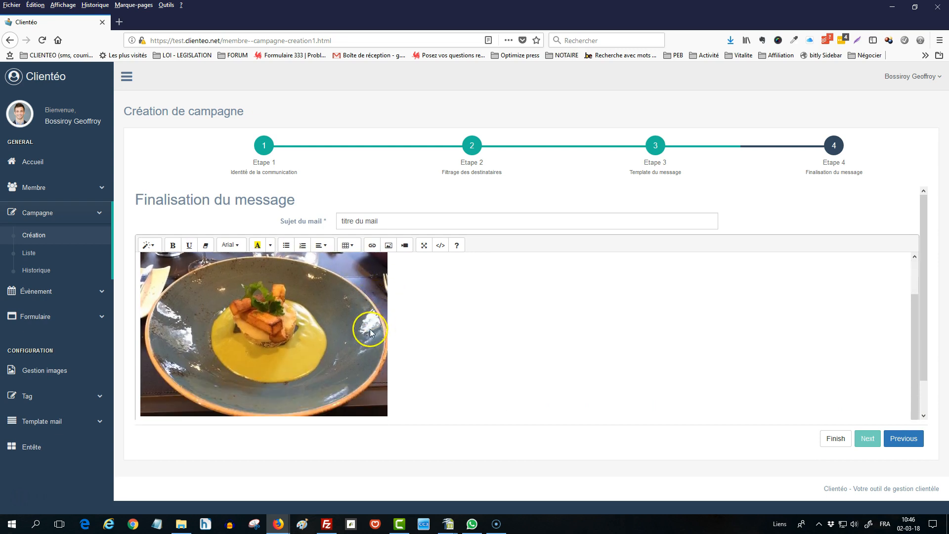
pyautogui.click(373, 327)
pyautogui.moveTo(390, 419); pyautogui.dragTo(338, 390)
pyautogui.moveTo(320, 382); pyautogui.dragTo(268, 354)
pyautogui.click(345, 340)
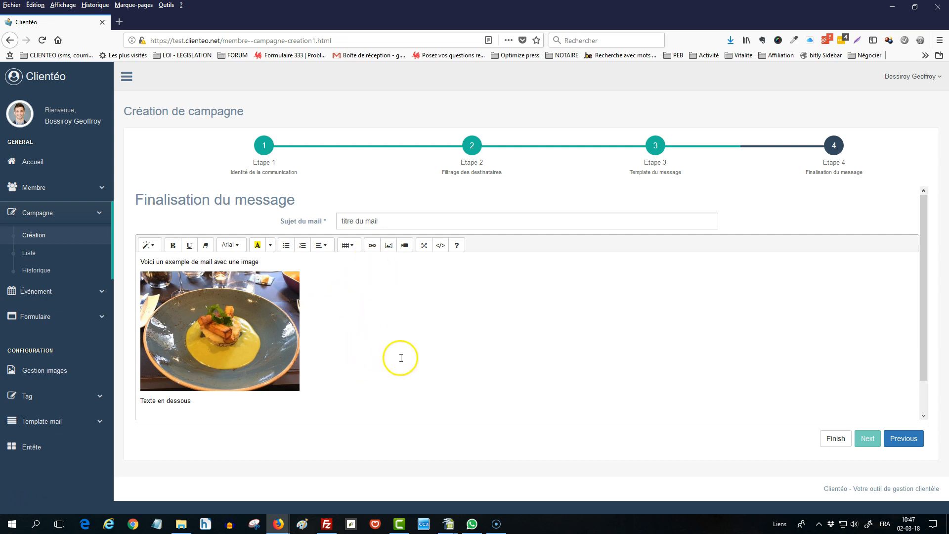
# - Finish the message to create the campaign
pyautogui.click(838, 444)
pyautogui.click(838, 443)
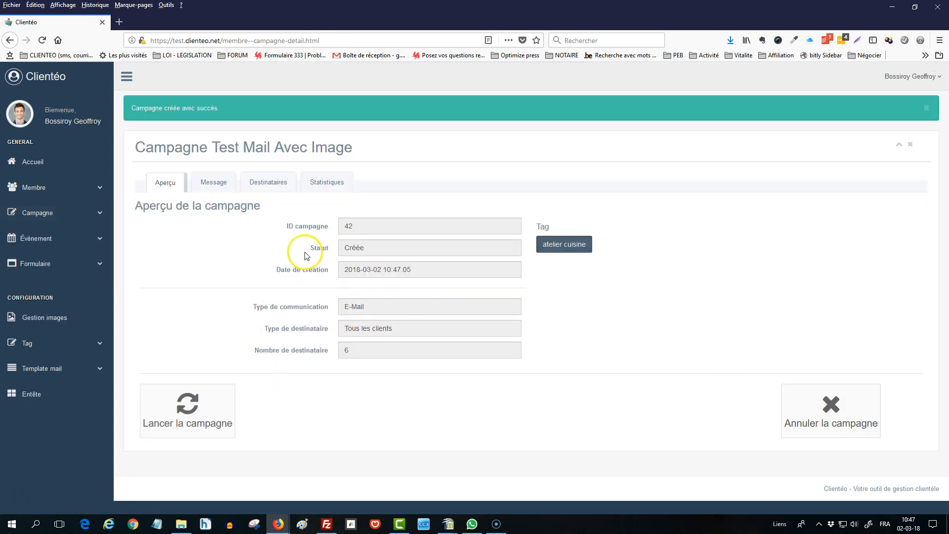
# - Review the new campaign's recipients and overview, and launch the campaign
pyautogui.click(267, 186)
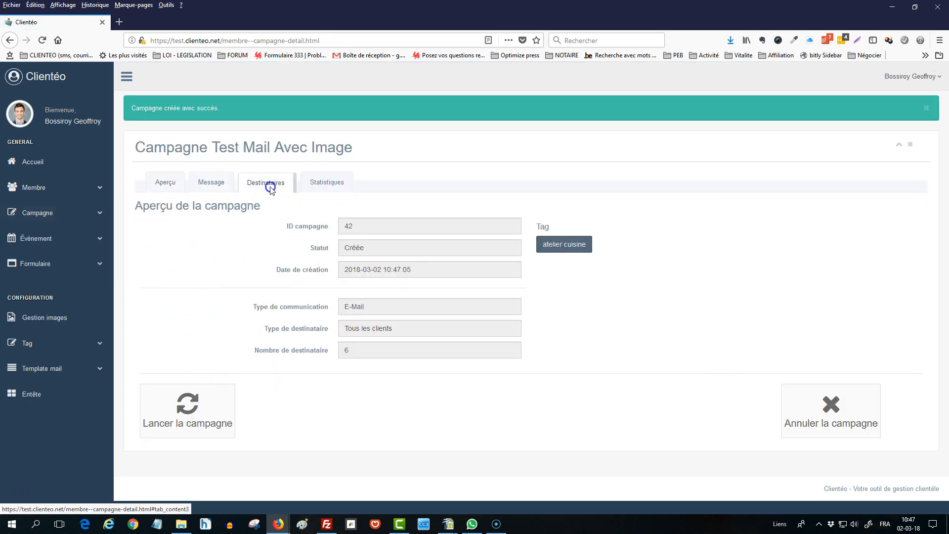
pyautogui.click(166, 183)
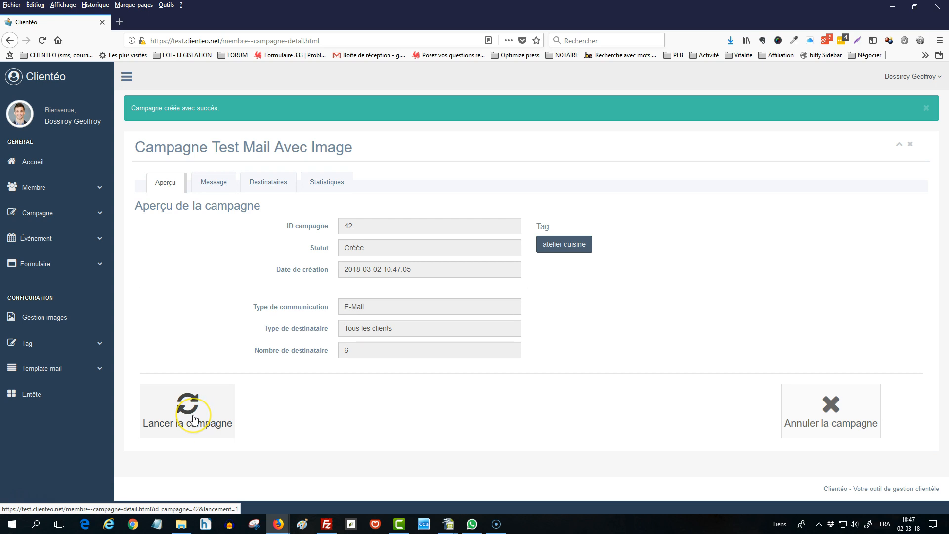
pyautogui.click(193, 419)
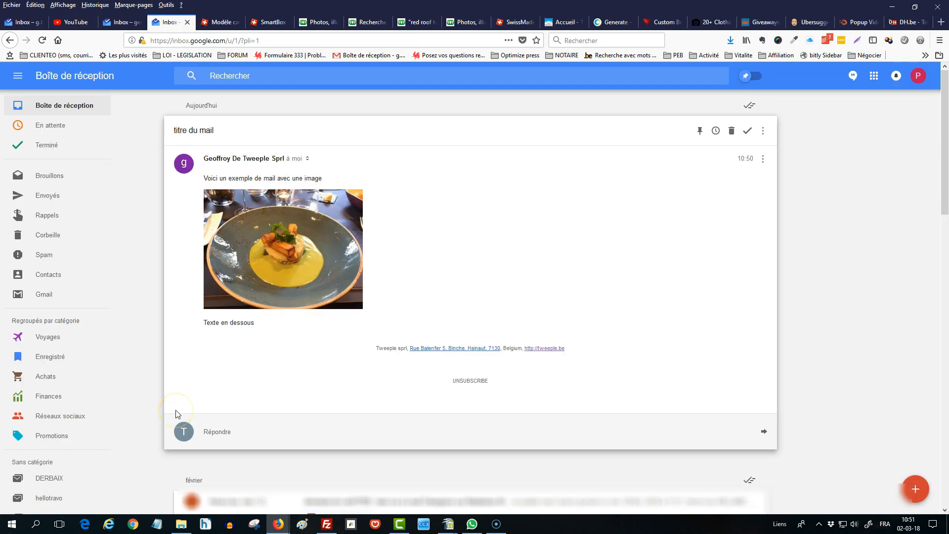
# - Check the opening text, image and closing line of the received "titre du mail" message in Google Inbox
pyautogui.moveTo(208, 179); pyautogui.dragTo(276, 241)
pyautogui.moveTo(254, 326); pyautogui.dragTo(200, 323)
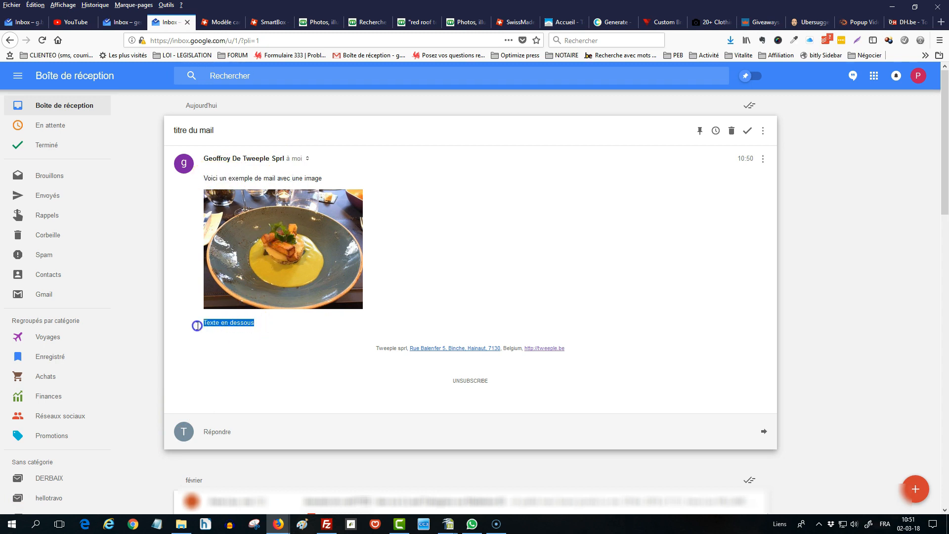